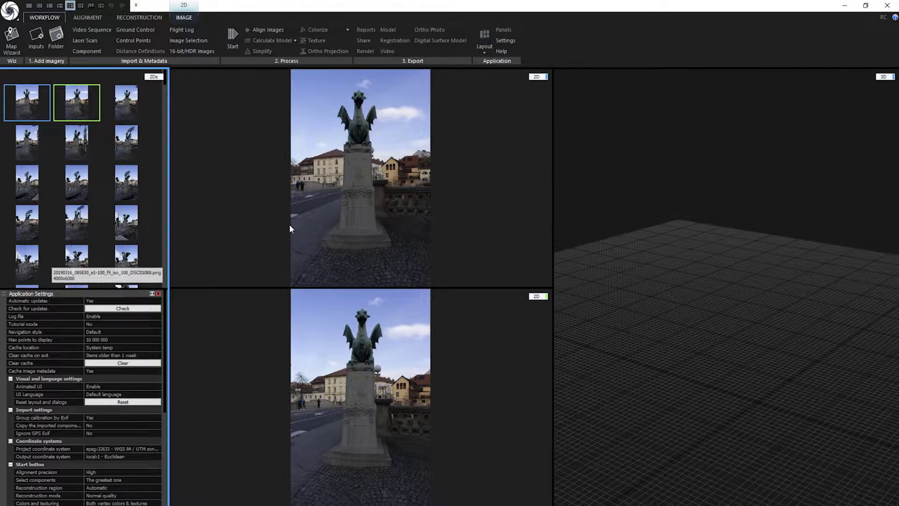
scroll(113, 361, down, 3)
scroll(113, 362, down, 2)
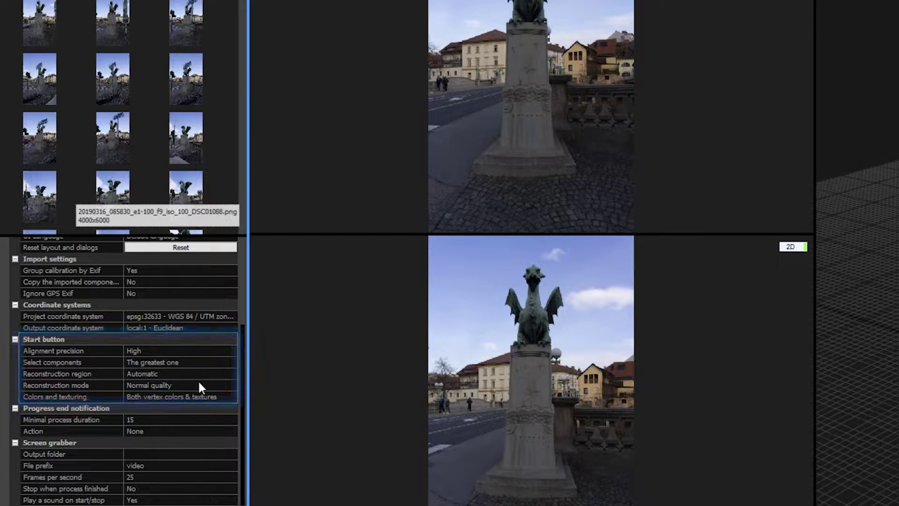
Launch the full 3D reconstruction and orbit the resulting dragon model.
click(232, 397)
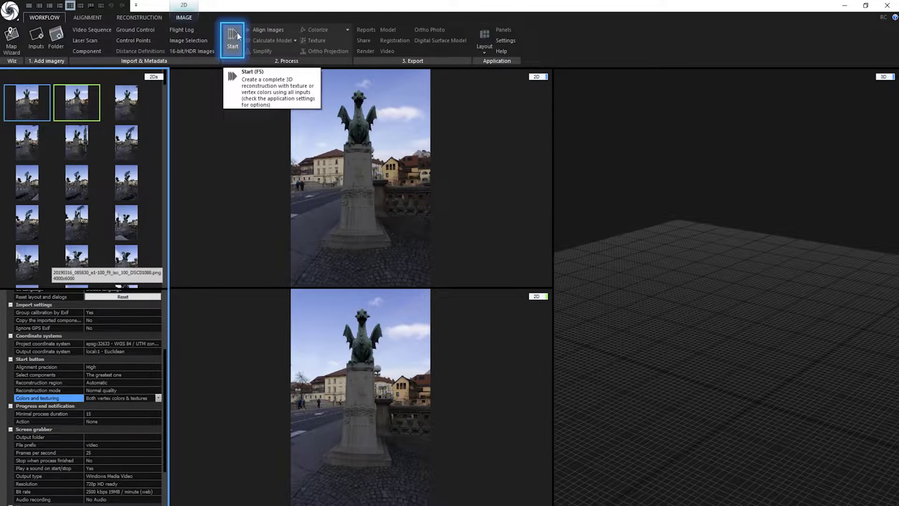
click(236, 33)
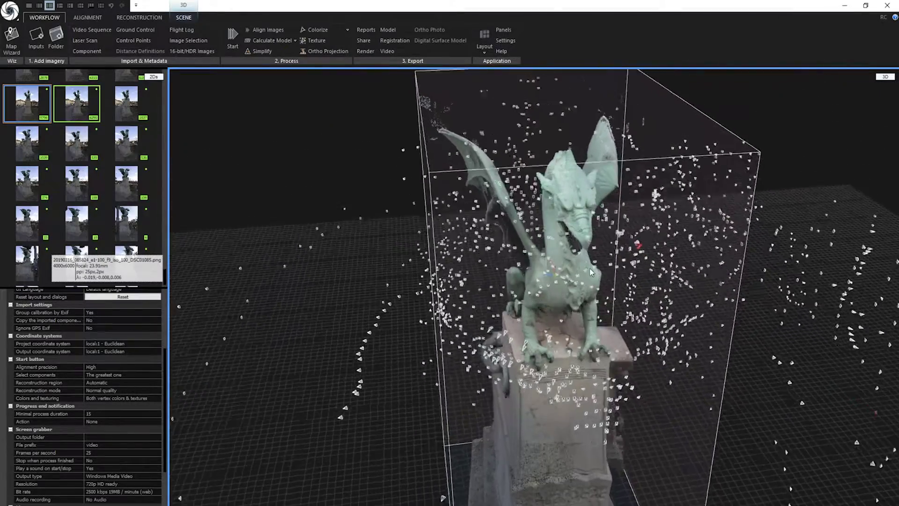
mouse_move(591, 273)
mouse_down()
mouse_move(431, 197)
mouse_move(486, 250)
mouse_move(379, 256)
mouse_move(679, 266)
mouse_up()
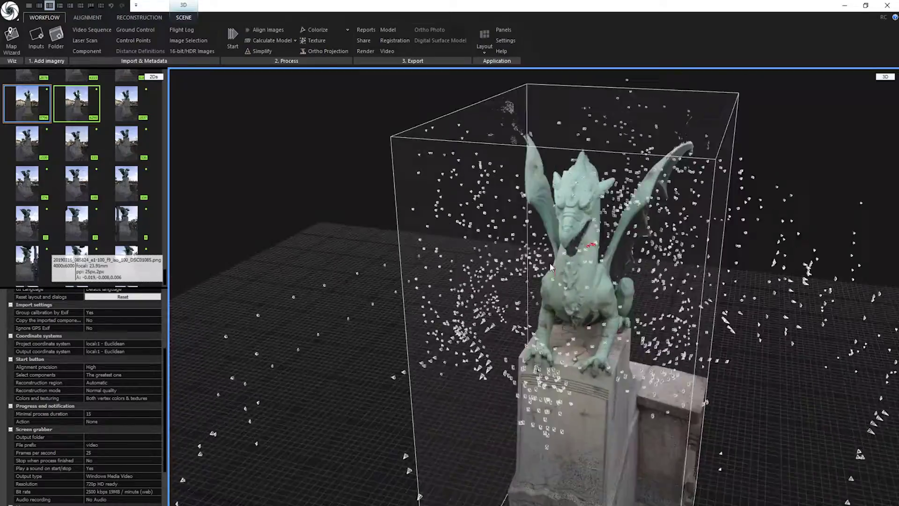
scroll(597, 344, up, 8)
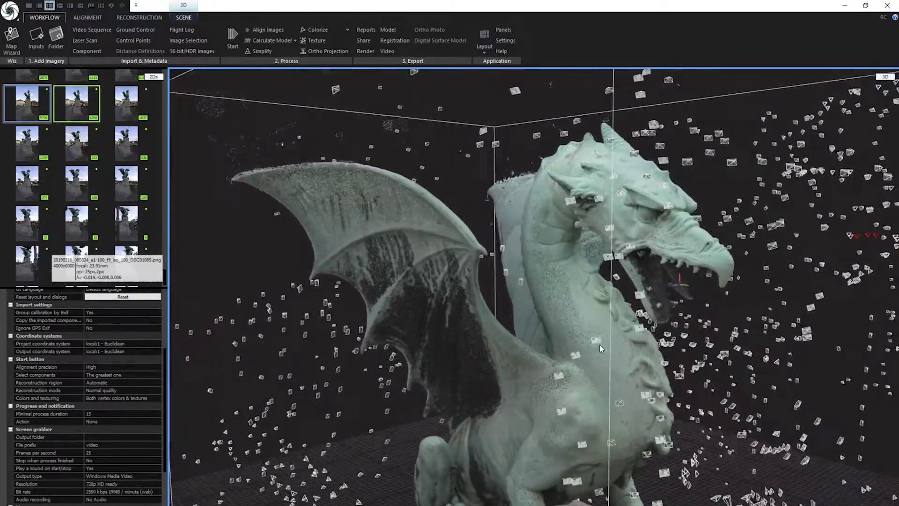
mouse_move(638, 343)
mouse_down()
mouse_move(679, 343)
mouse_move(525, 288)
mouse_move(402, 283)
mouse_up()
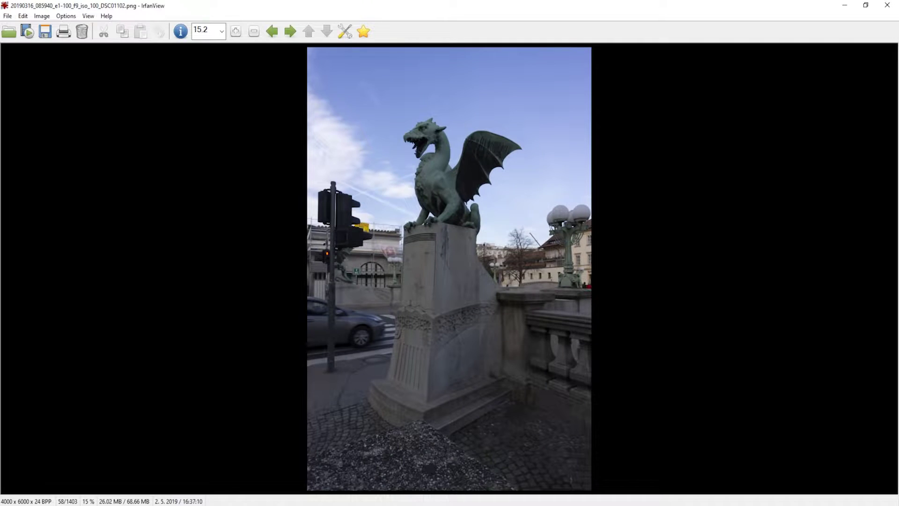
Advance to a later dragon photo in the image viewer, then close it.
key(space)
key(space)
key(space)
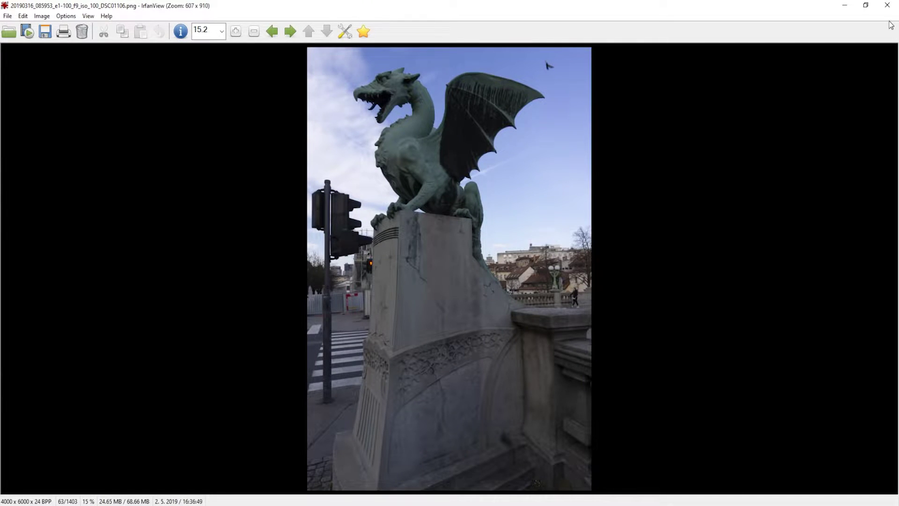
click(887, 6)
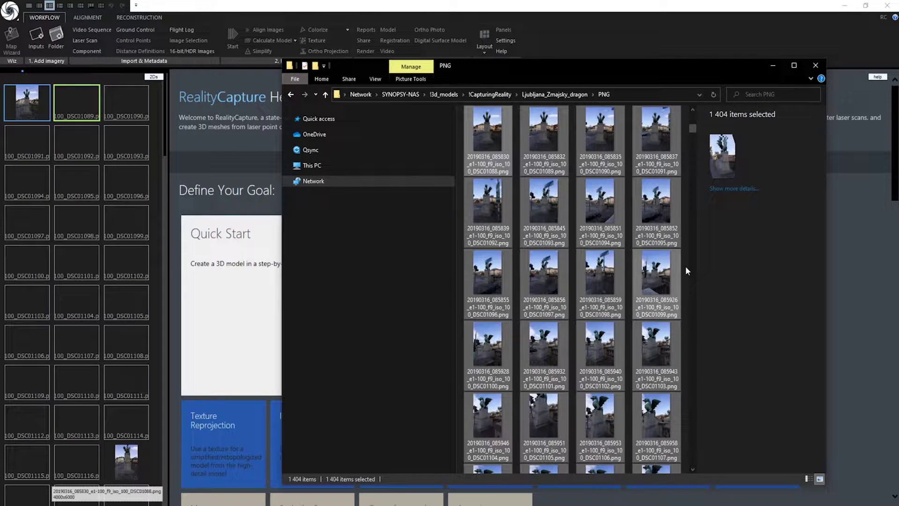
Close the file browser and switch to the 1+2+1 layout with two photos and a 3D view.
click(815, 65)
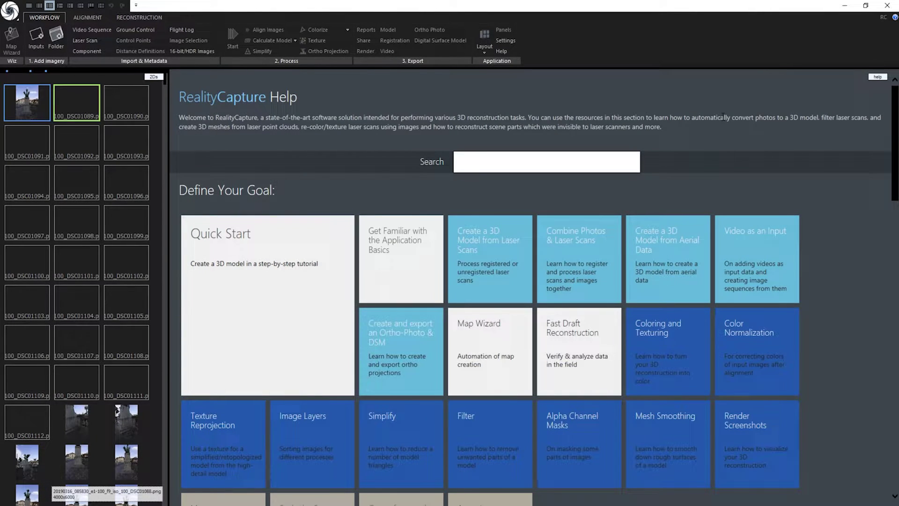
click(69, 5)
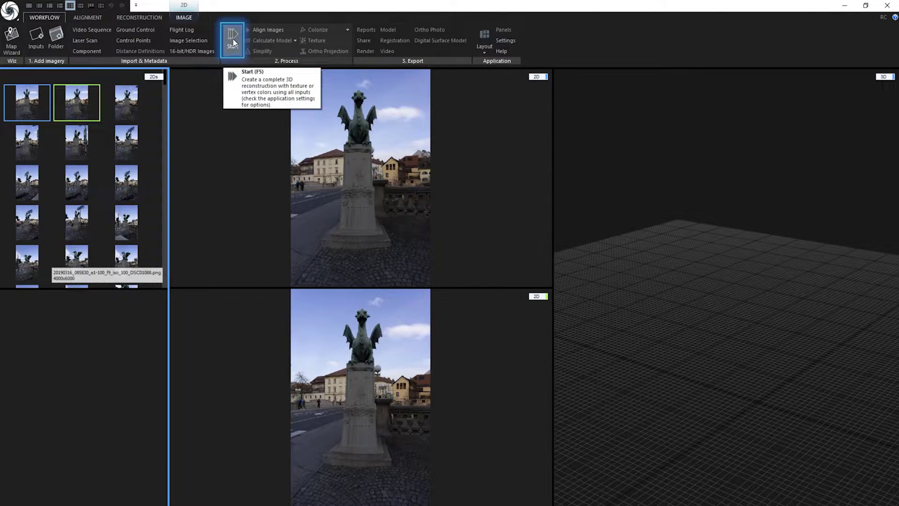
In application settings, keep the Start button's alignment precision at High.
click(515, 43)
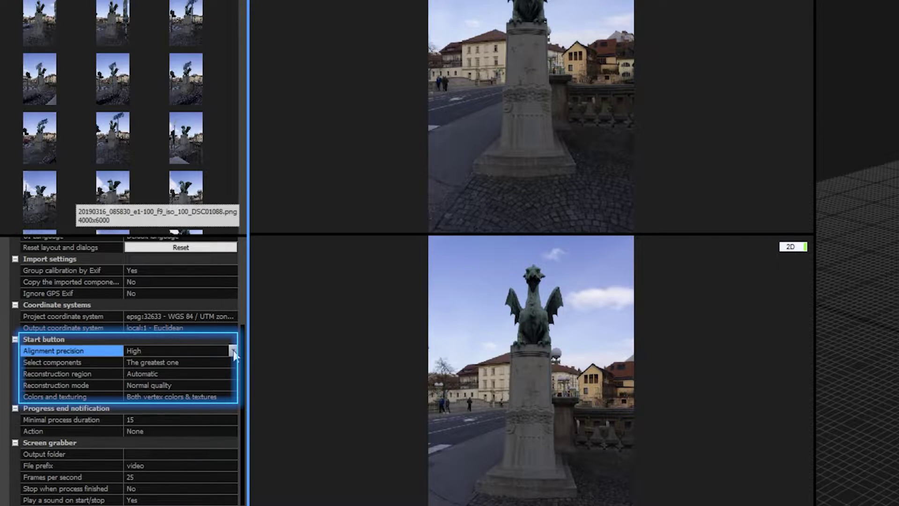
click(234, 350)
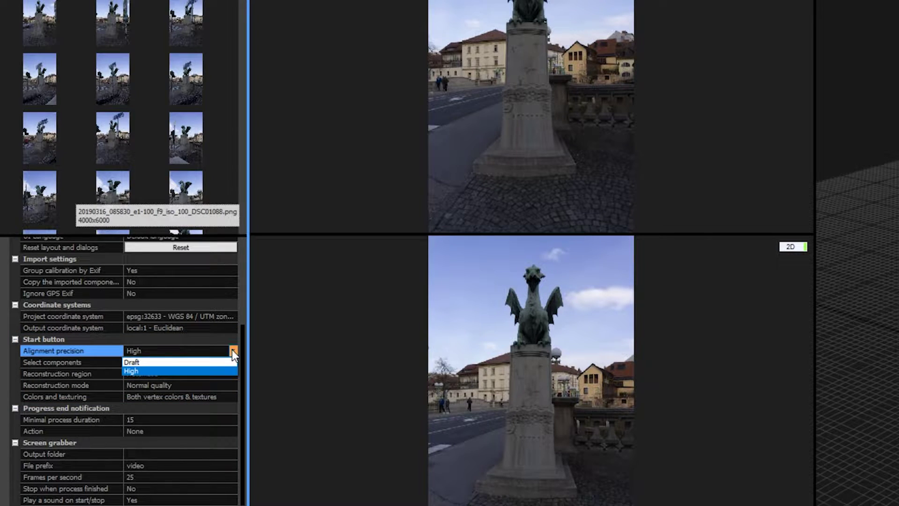
click(215, 369)
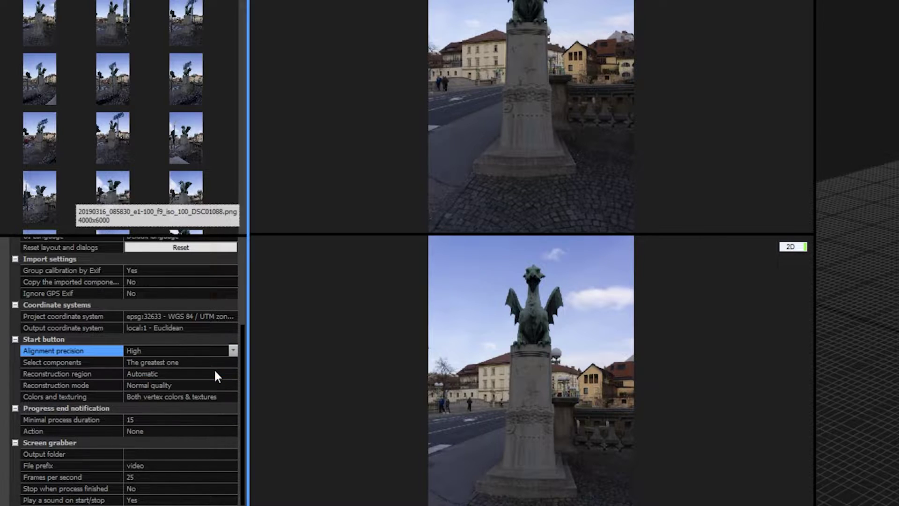
click(233, 362)
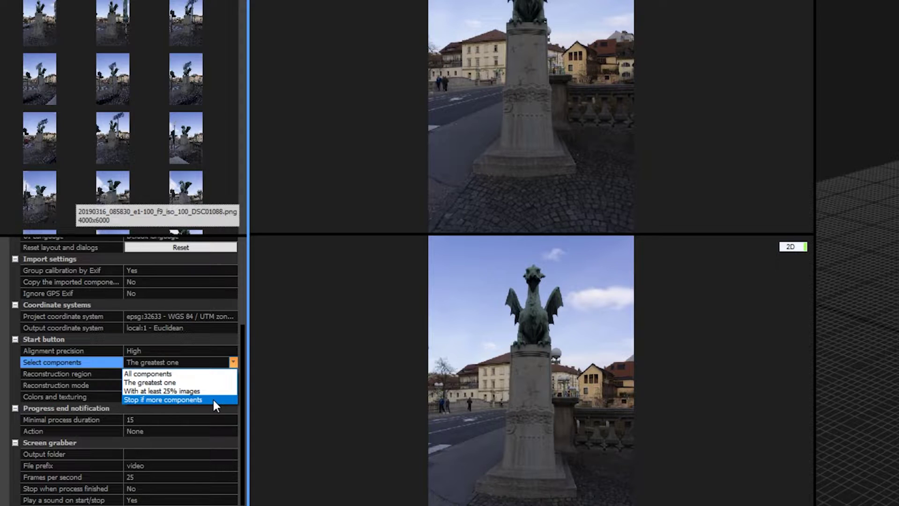
key(Escape)
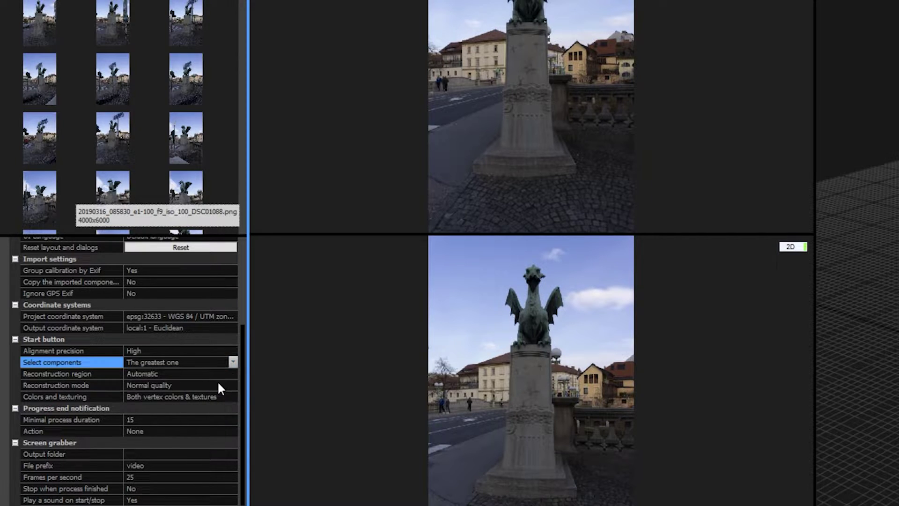
click(230, 374)
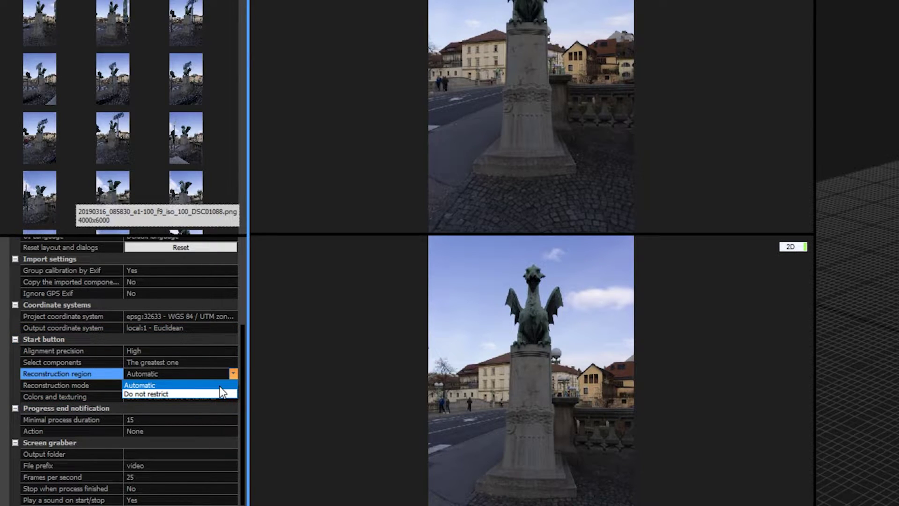
click(221, 387)
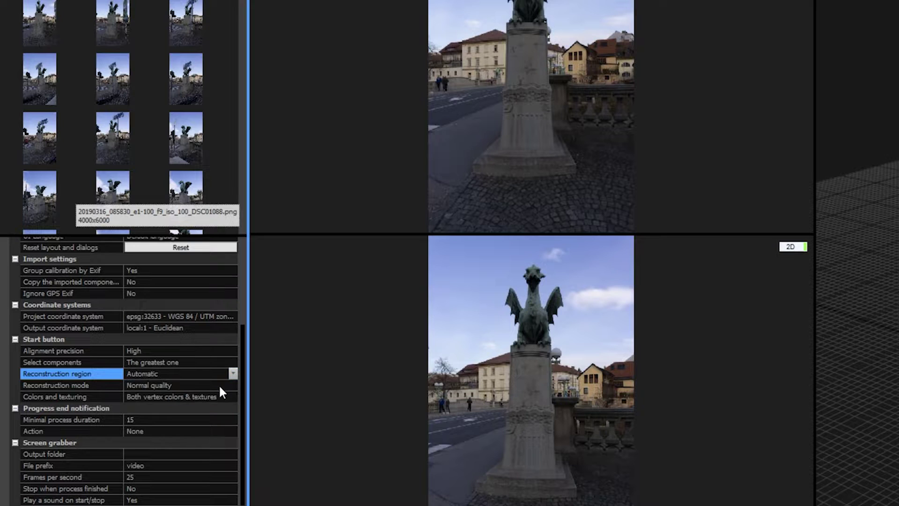
click(232, 386)
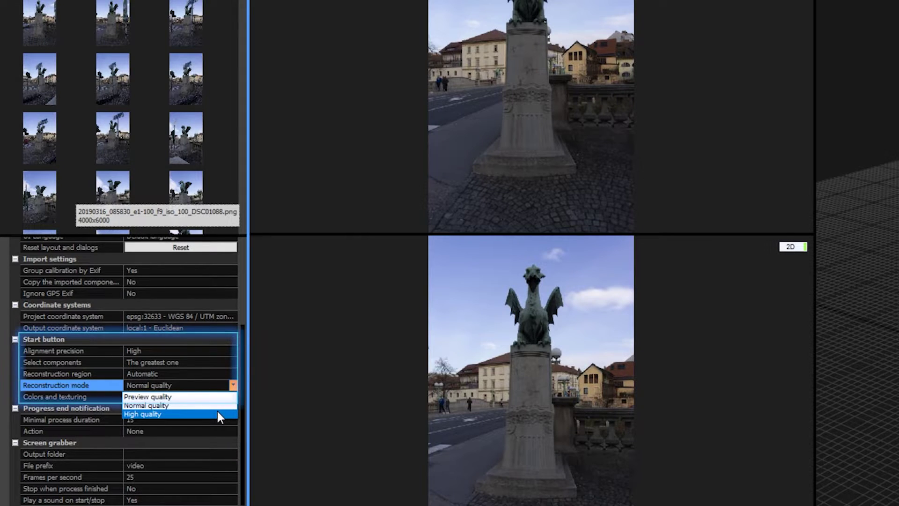
click(217, 406)
click(234, 397)
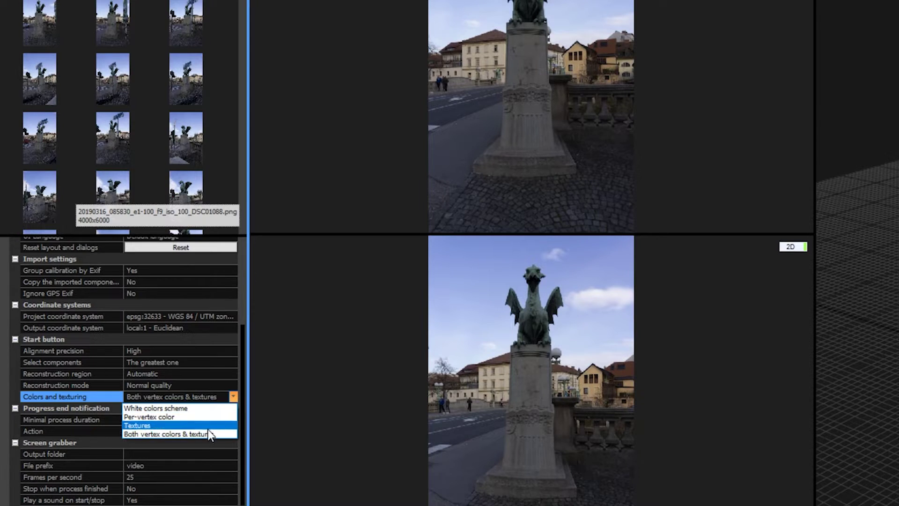
click(220, 441)
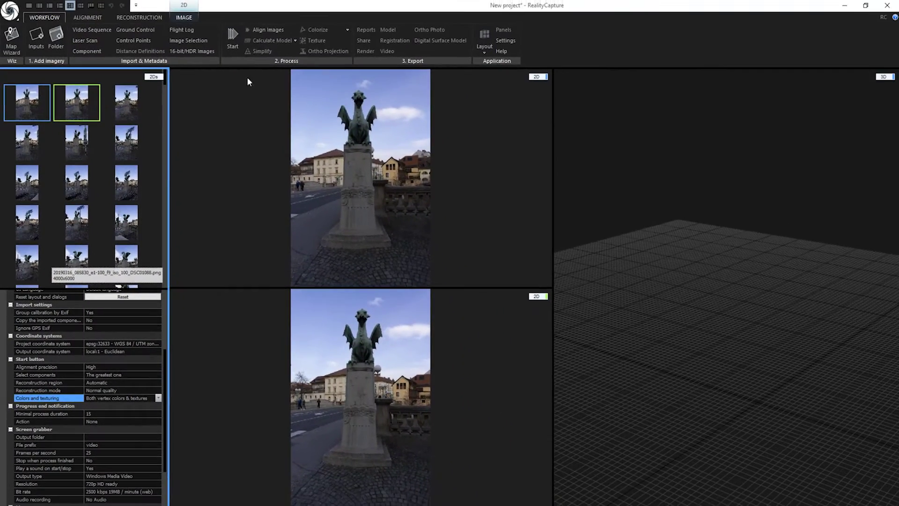
Run the full reconstruction and orbit around the reconstructed dragon model.
click(233, 36)
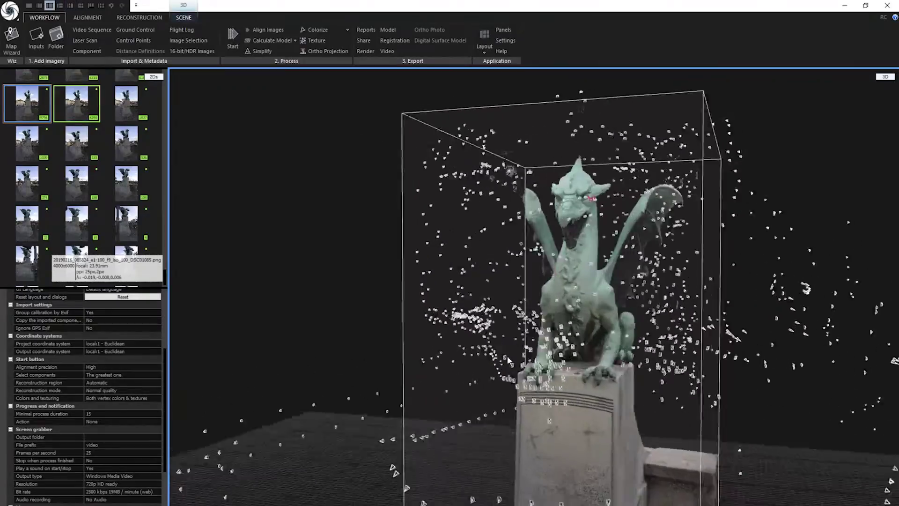
drag(451, 357, 223, 350)
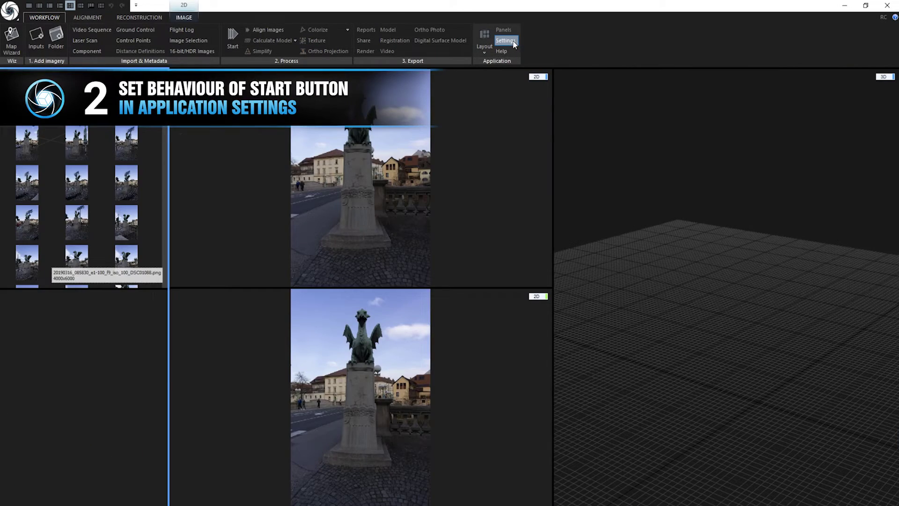
Review the application settings, then start the one-click 3D reconstruction.
click(507, 41)
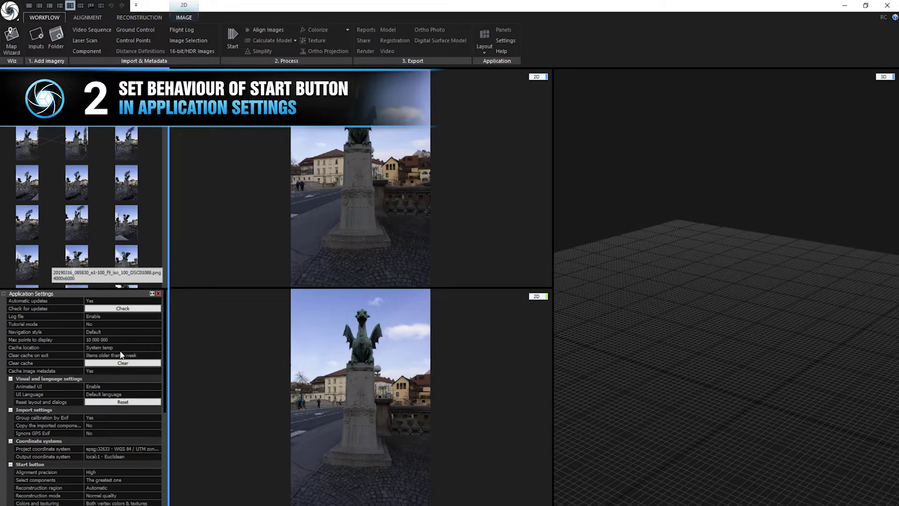
scroll(120, 354, down, 3)
scroll(113, 362, down, 2)
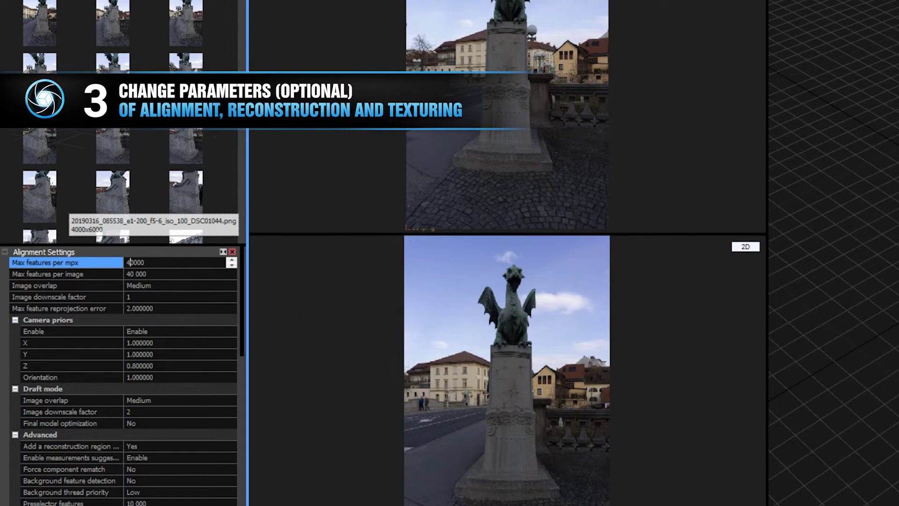
scroll(211, 316, down, 3)
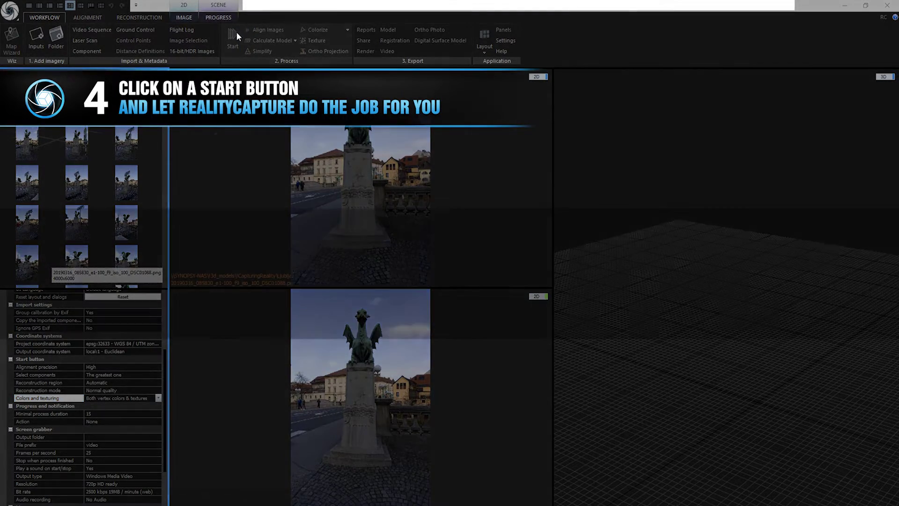
click(237, 32)
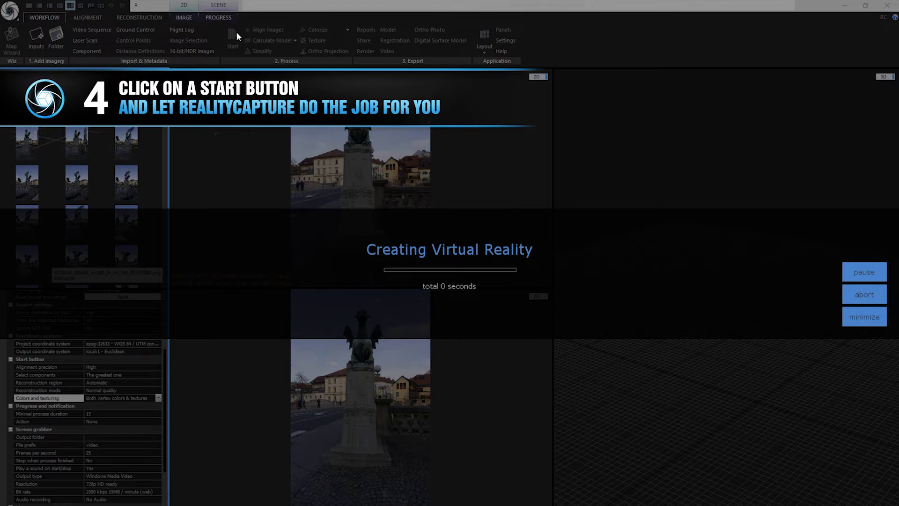